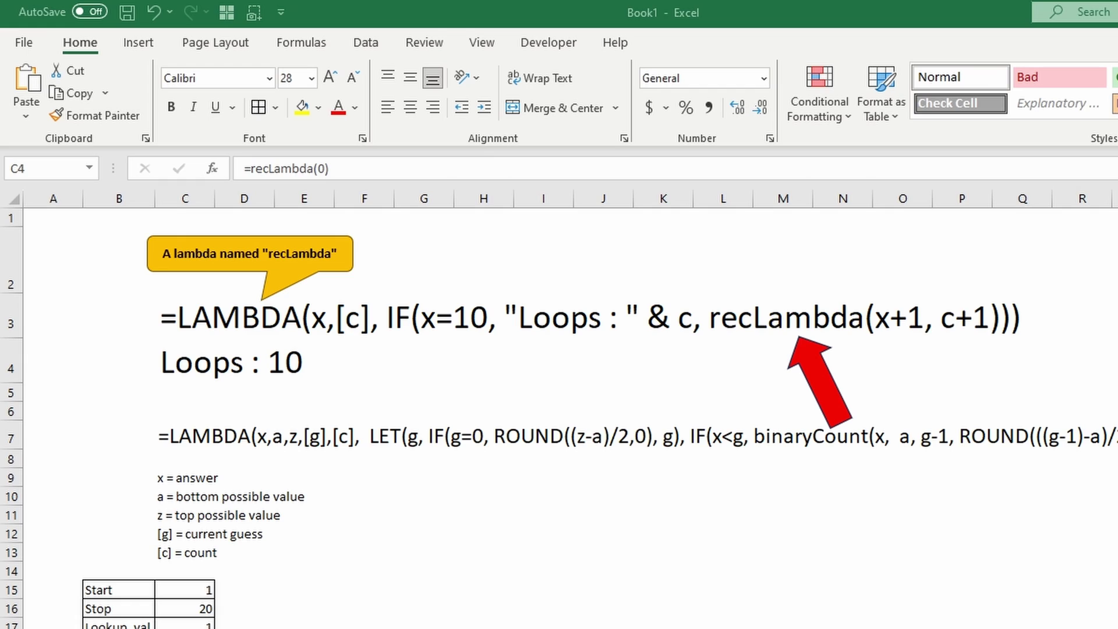
- Deselect the recLambda result cell to show the green and red formula text
click(784, 626)
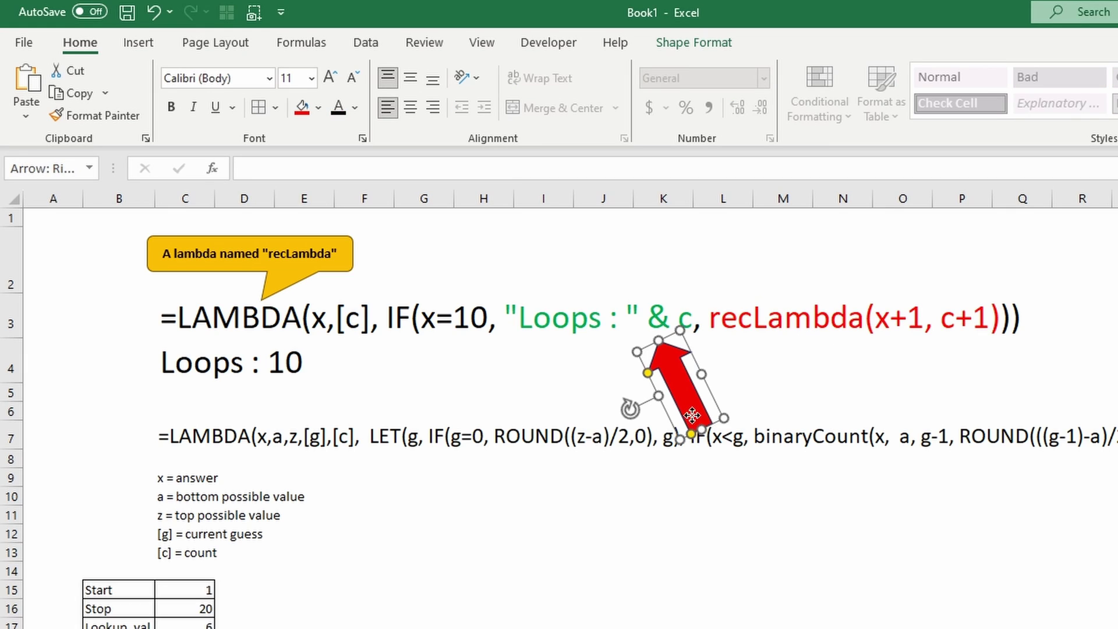
- Move the red arrow so its tip points at the Loops : 10 result in C4
drag(699, 402, 207, 457)
- Change the starting value in C4's formula from 0 to 5, giving =recLambda(5)
click(187, 366)
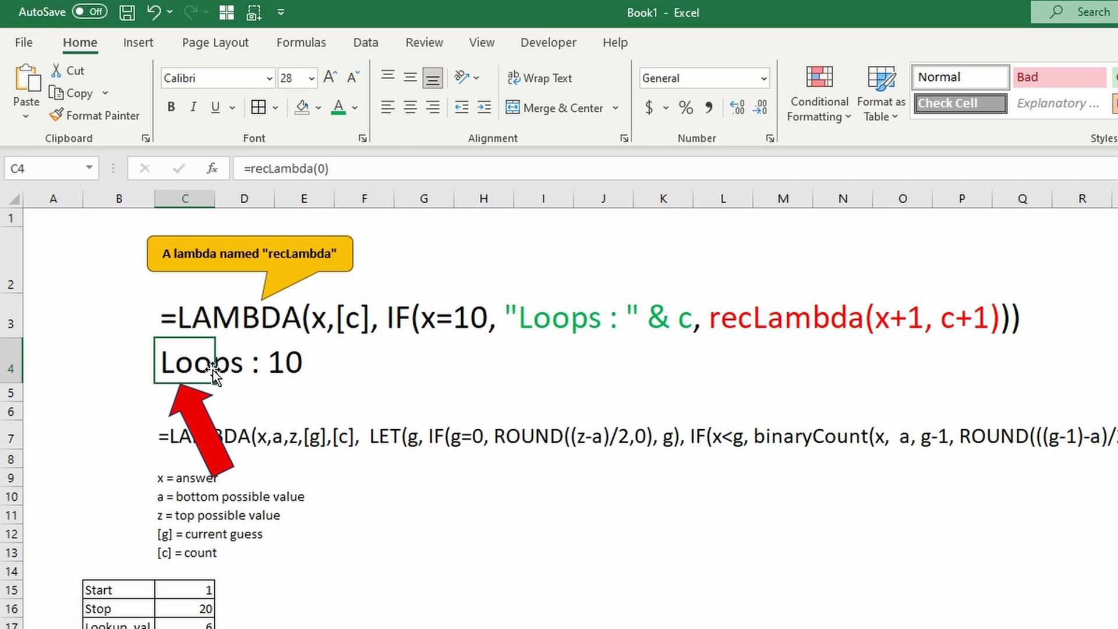
double_click(321, 168)
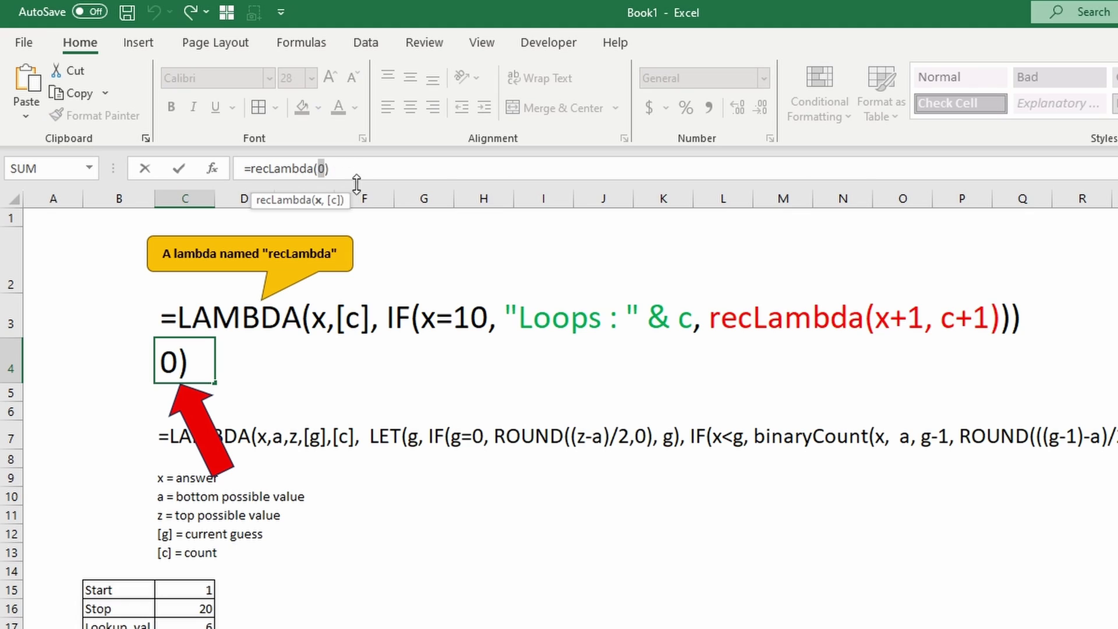
text(5)
key(Return)
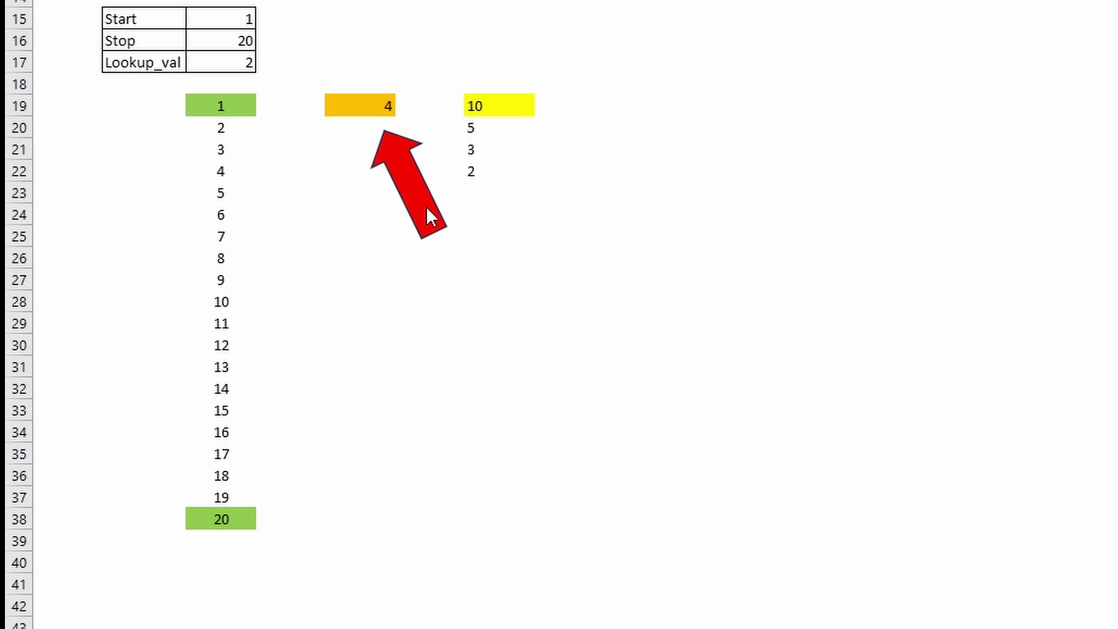
- Set Stop in C16 to 1000000 and recalculate for new random Lookup_val searches
key(Down)
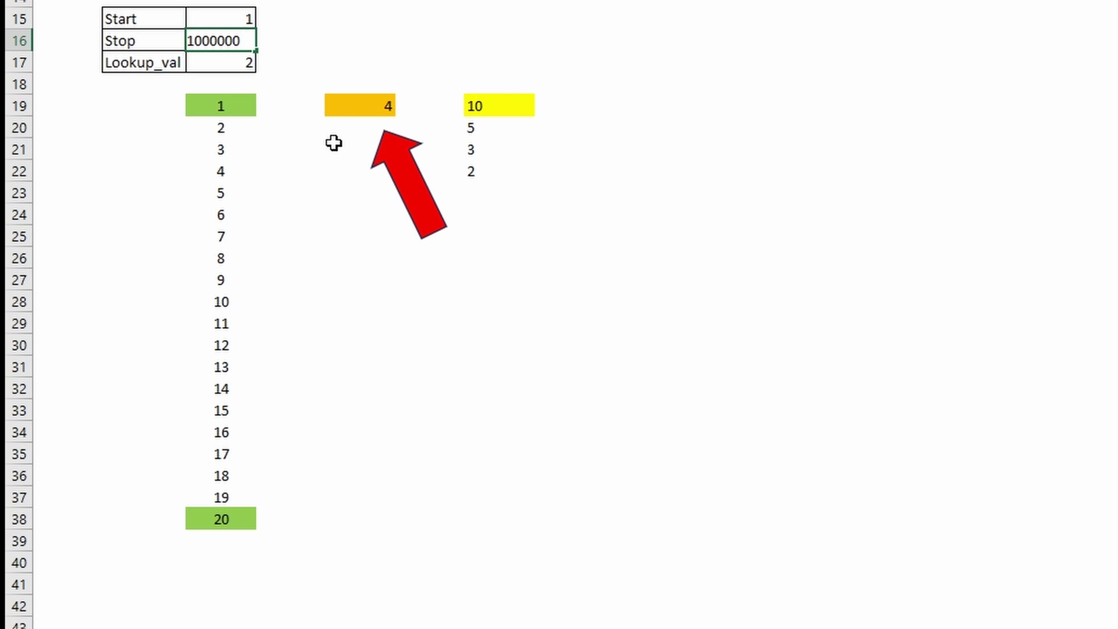
key(Return)
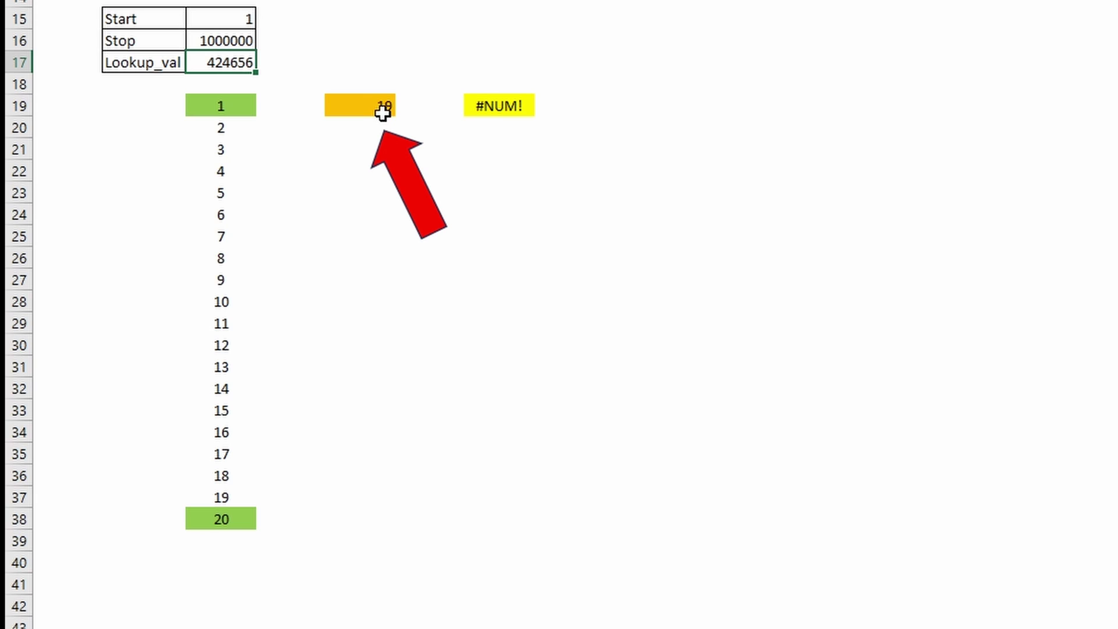
key(F9)
key(F9)
key(F9)
key(F9)
key(F9)
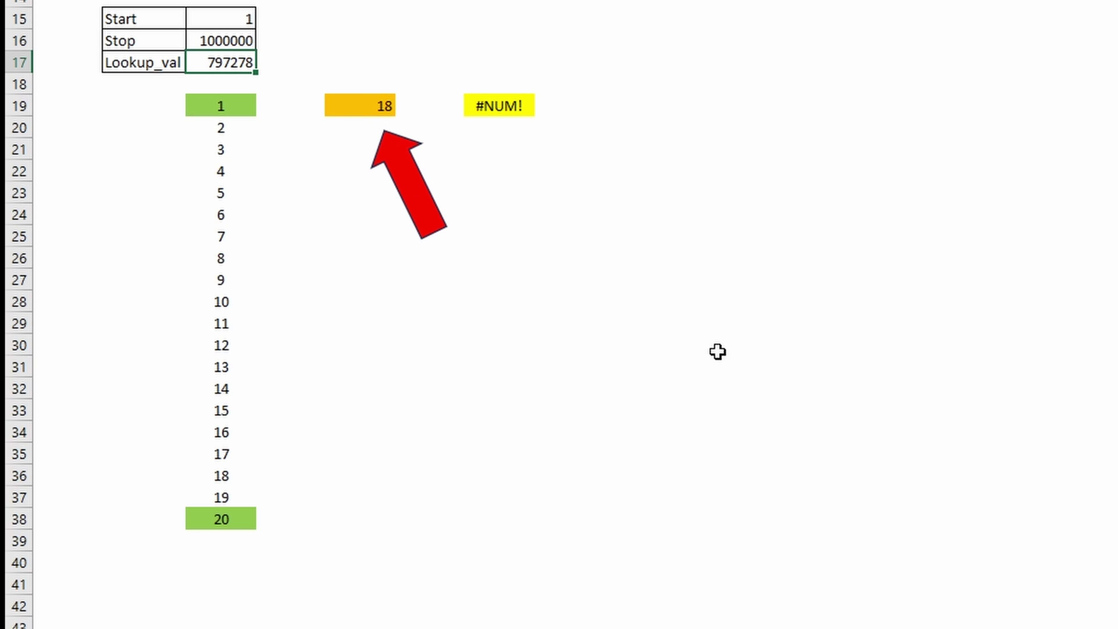
key(F9)
key(F9)
key(F9)
key(F9)
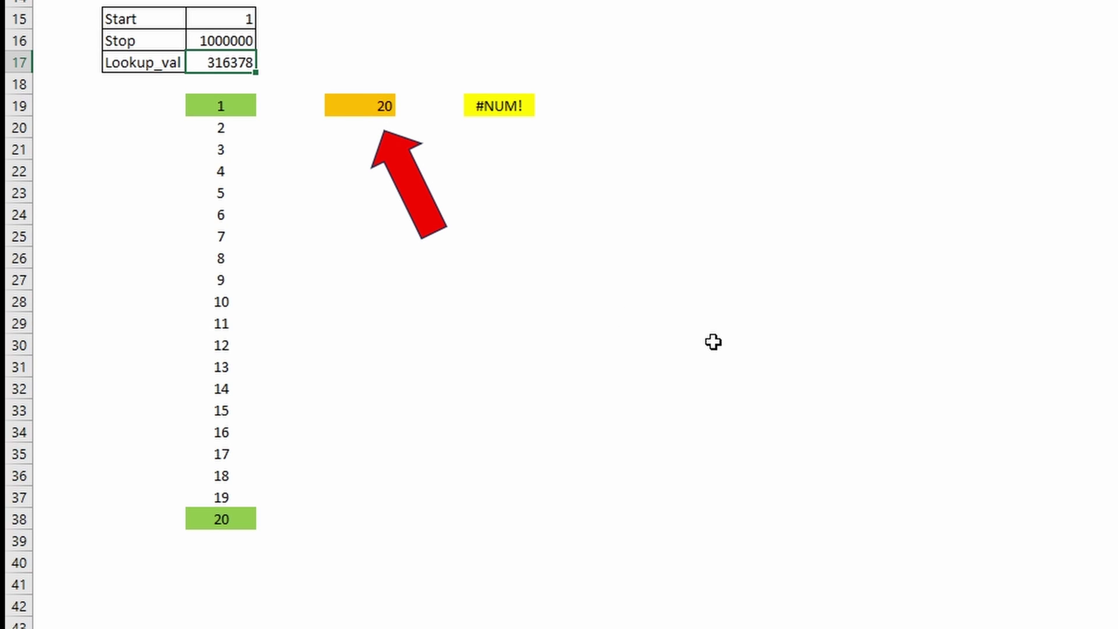
key(F9)
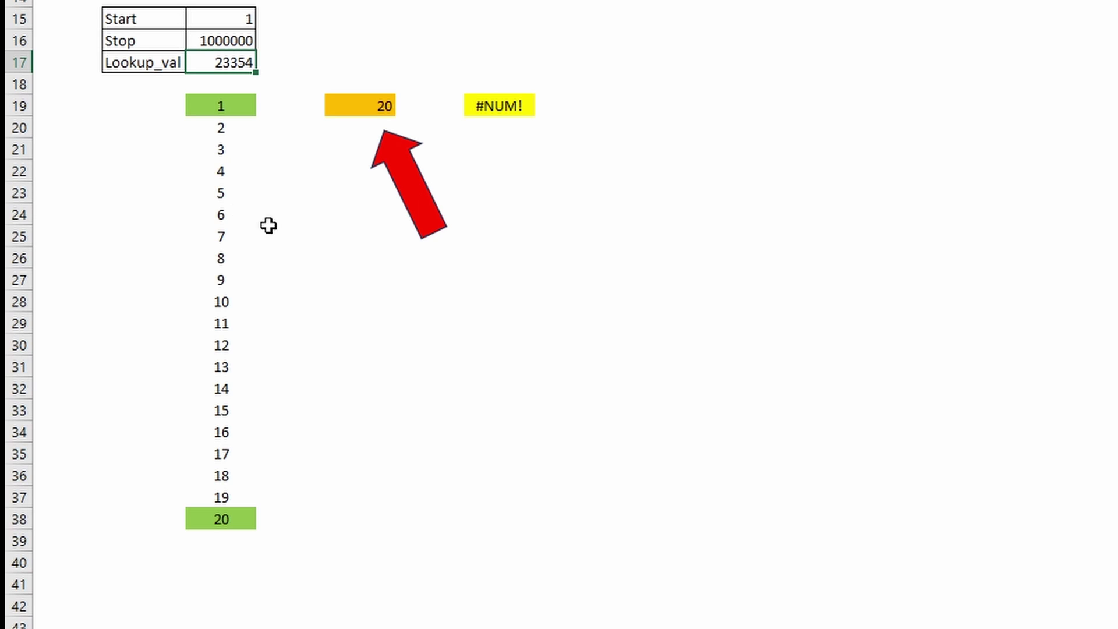
- Set Stop to 10000000 and recalculate until binarySeq spills the full list of guesses
click(225, 39)
text(10)
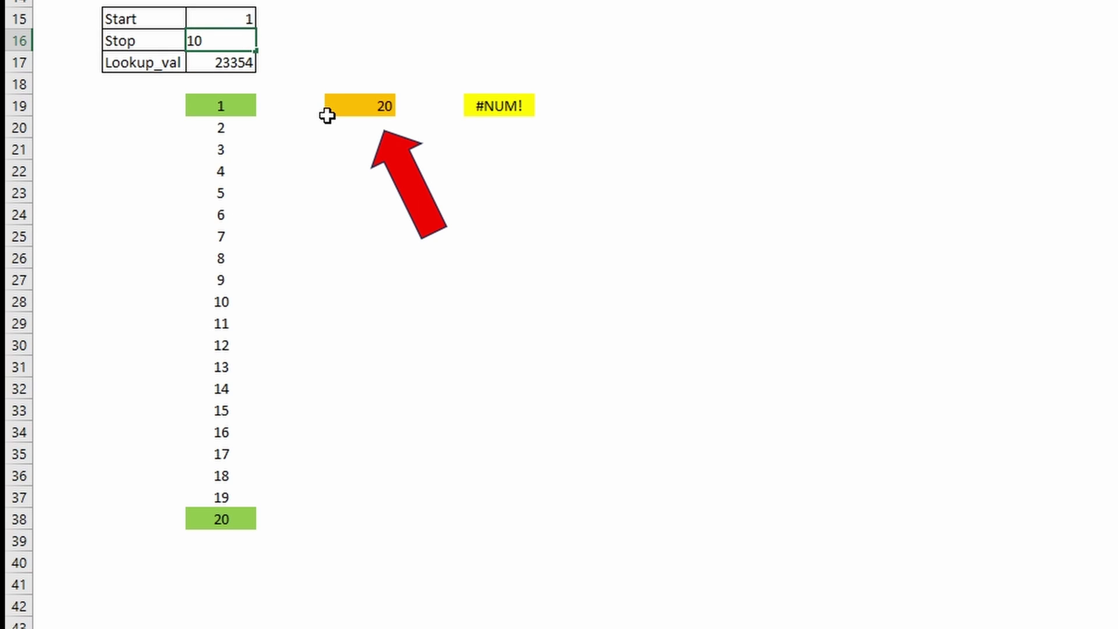
text(000000)
key(Return)
key(F9)
key(F9)
key(F9)
key(F9)
key(F9)
key(F9)
key(F9)
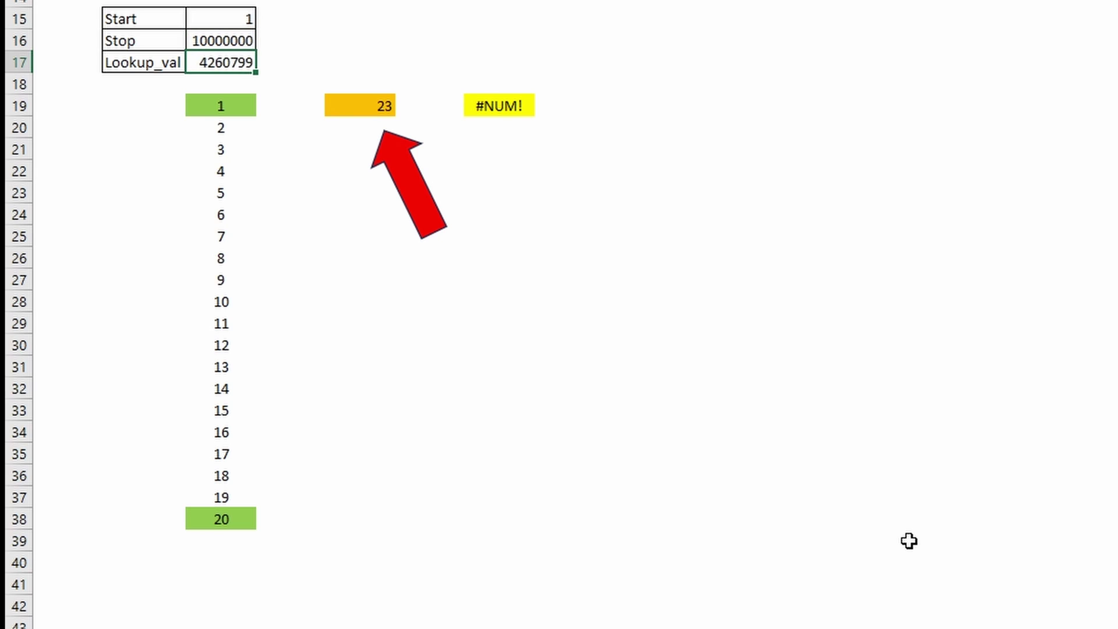
key(F9)
key(F9)
key(F9)
key(F9)
key(F9)
key(F9)
key(F9)
key(F9)
key(F9)
key(F9)
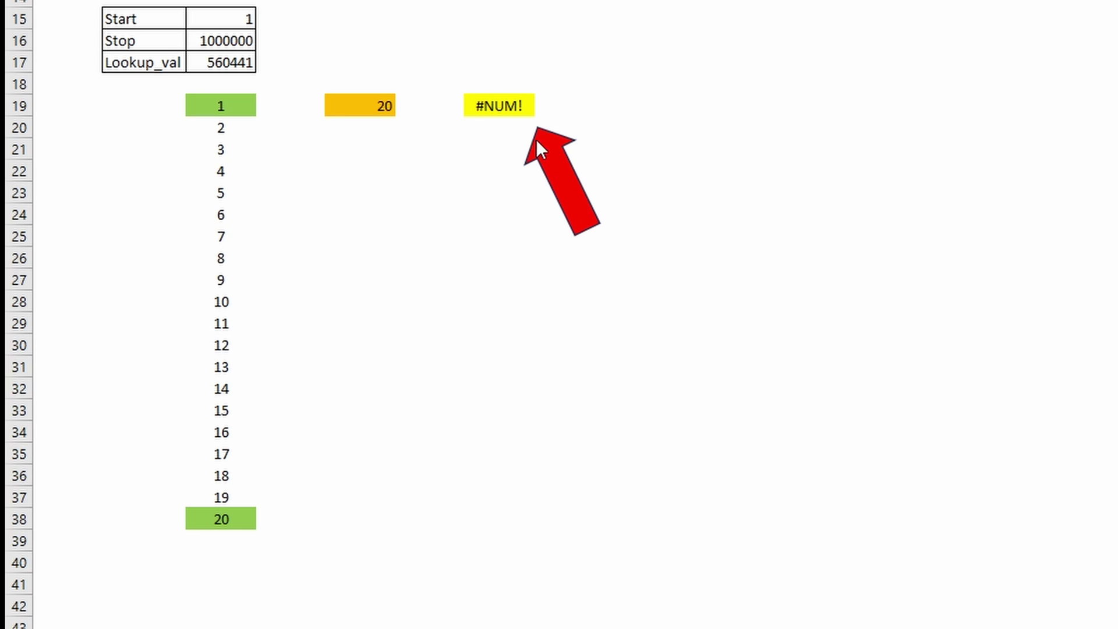
key(F9)
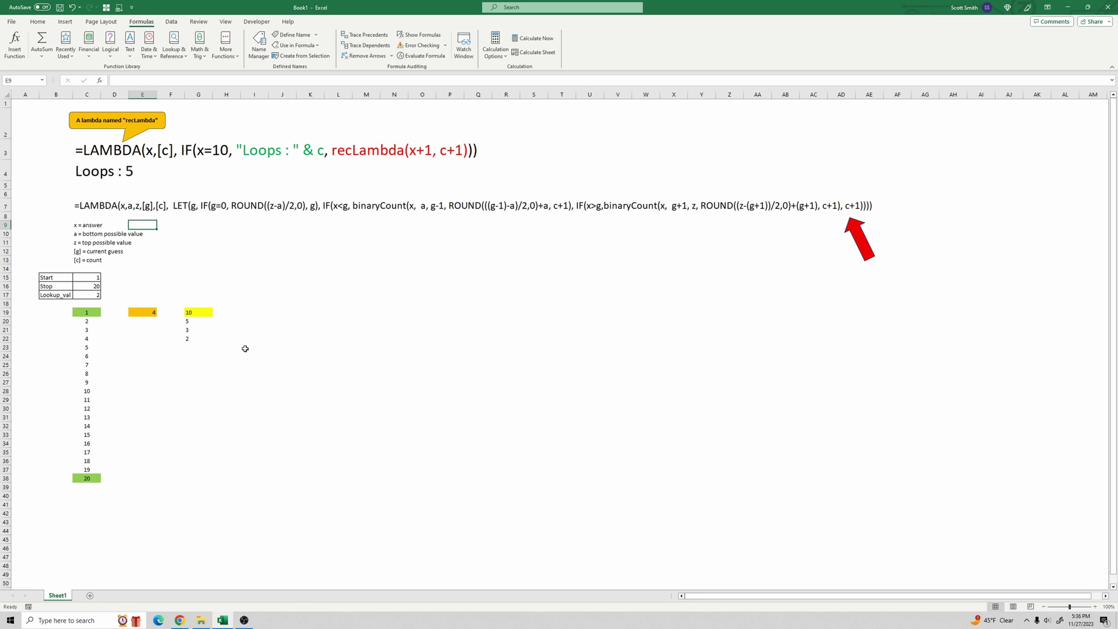
- Copy the binaryCount LAMBDA and paste it into a new name's definition, then cancel
drag(116, 81, 510, 83)
key(Escape)
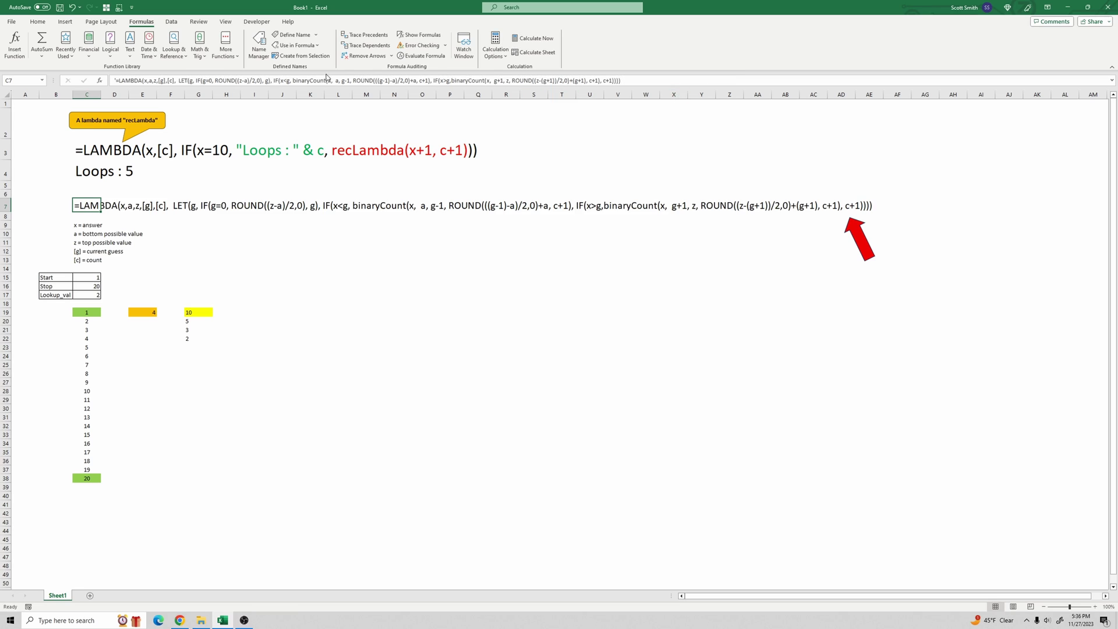
click(257, 47)
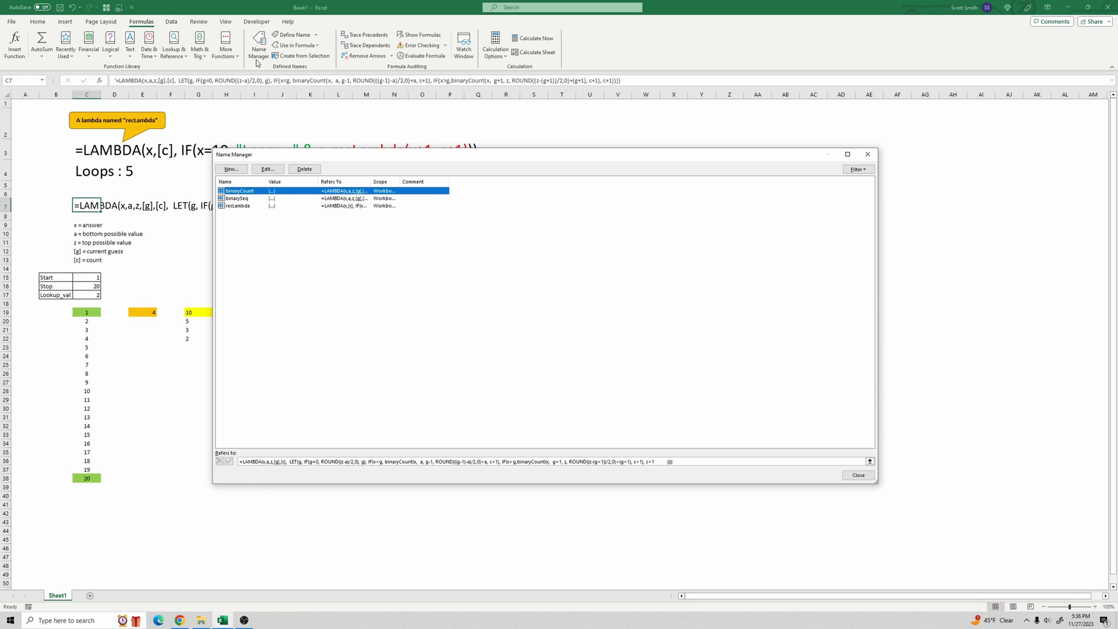
click(231, 169)
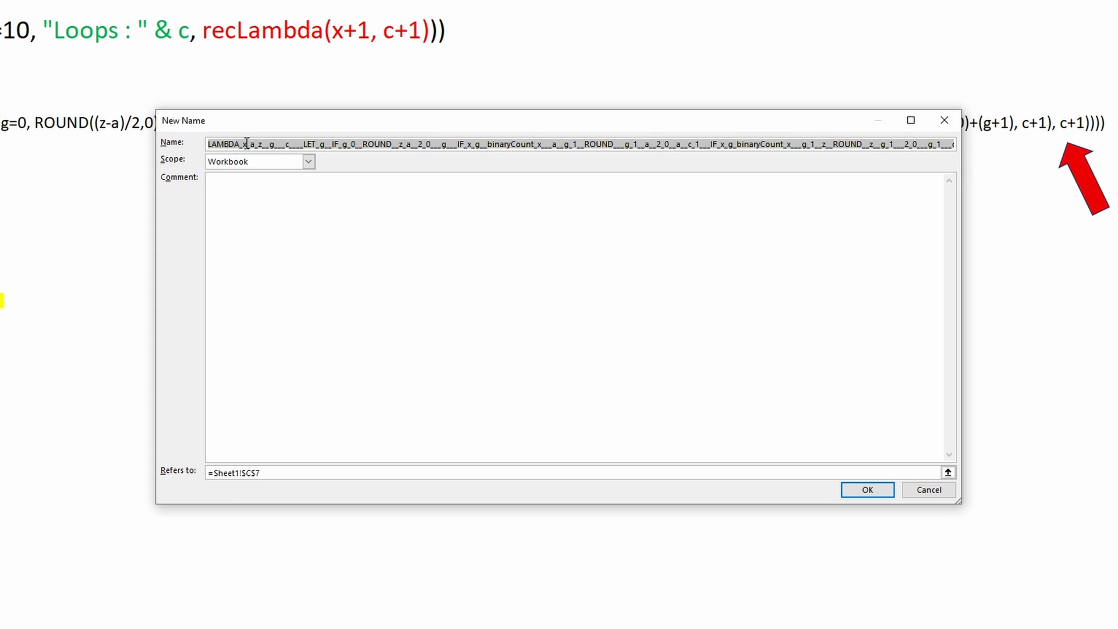
key(BackSpace)
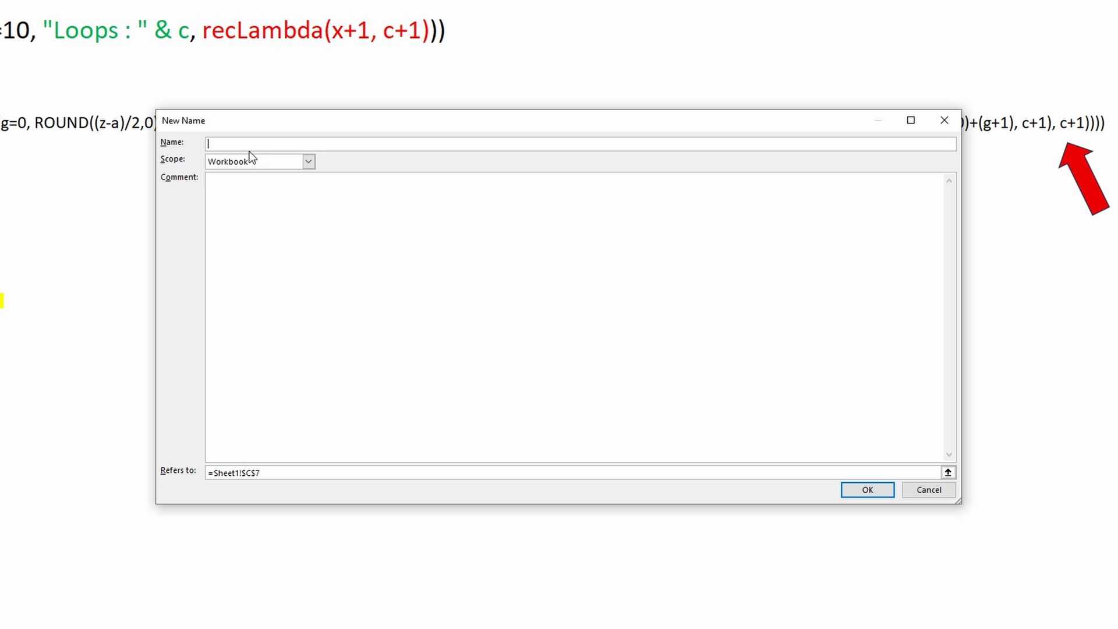
text(=LAMBDA(x,a,z,[g],[c],  LET(g, IF(g=0, ROUND((z-a)/2,0), g), IF(x<g, binaryCount(x,  a, g-1, ROUND(((g-1)-a)/2,0)+a, c+1), IF(x>g,binaryCount(x,  g+1, z, ROUND((z-(g+1))/2,0)+(g+1), c+1), c+1)))))
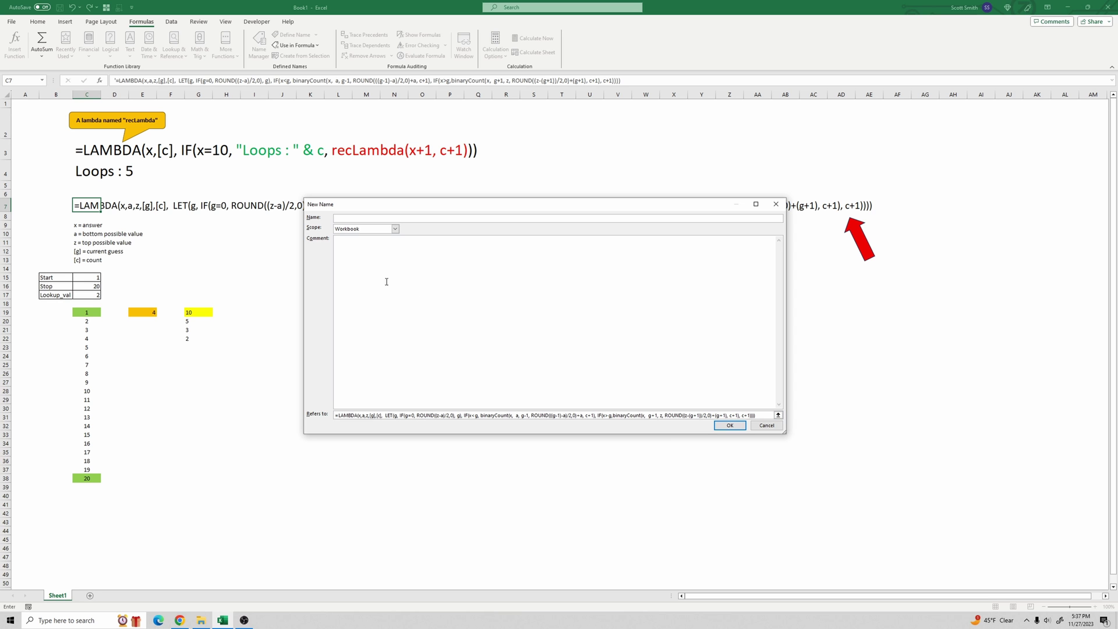
click(769, 427)
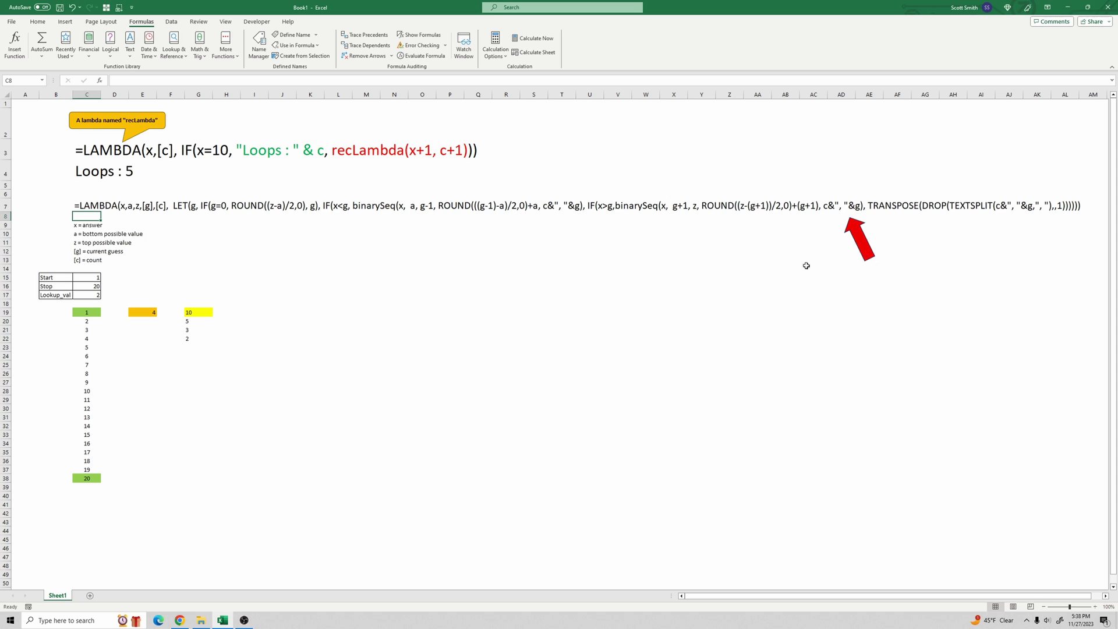
- Reposition the red arrow along the binarySeq formula in row 7, undoing its final move
drag(865, 255, 834, 265)
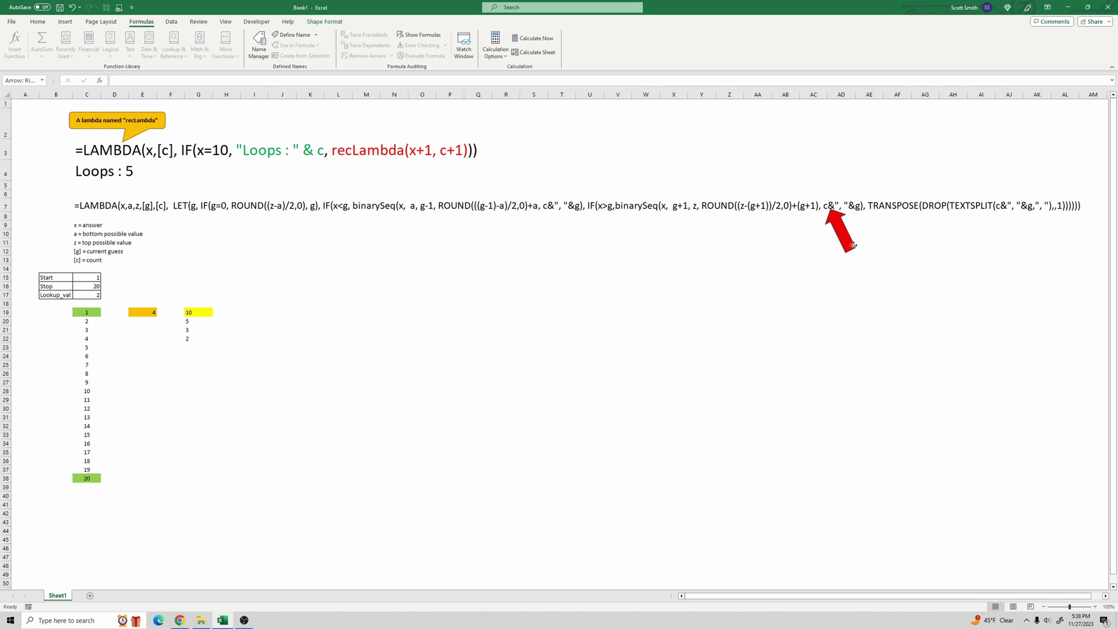
drag(999, 247, 989, 246)
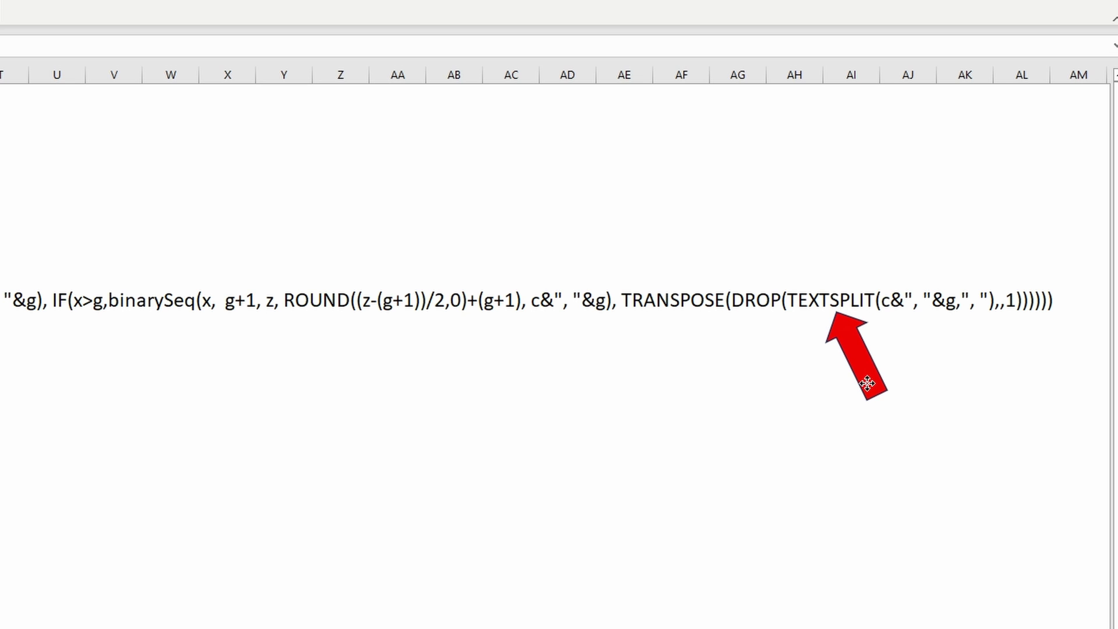
drag(867, 383, 420, 509)
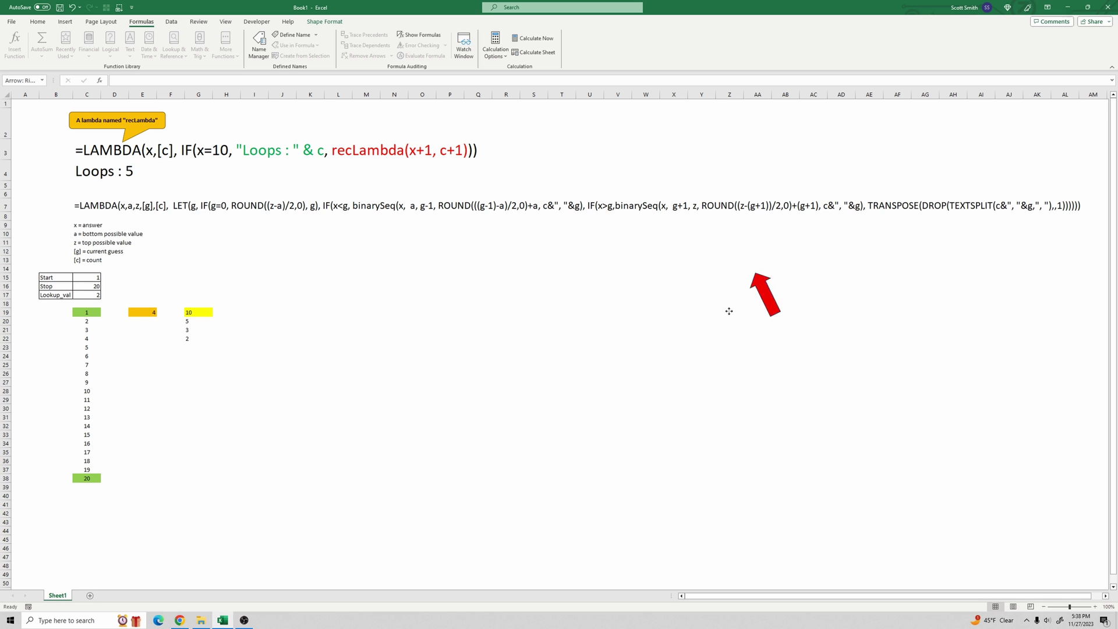
drag(728, 311, 205, 360)
key(ctrl+z)
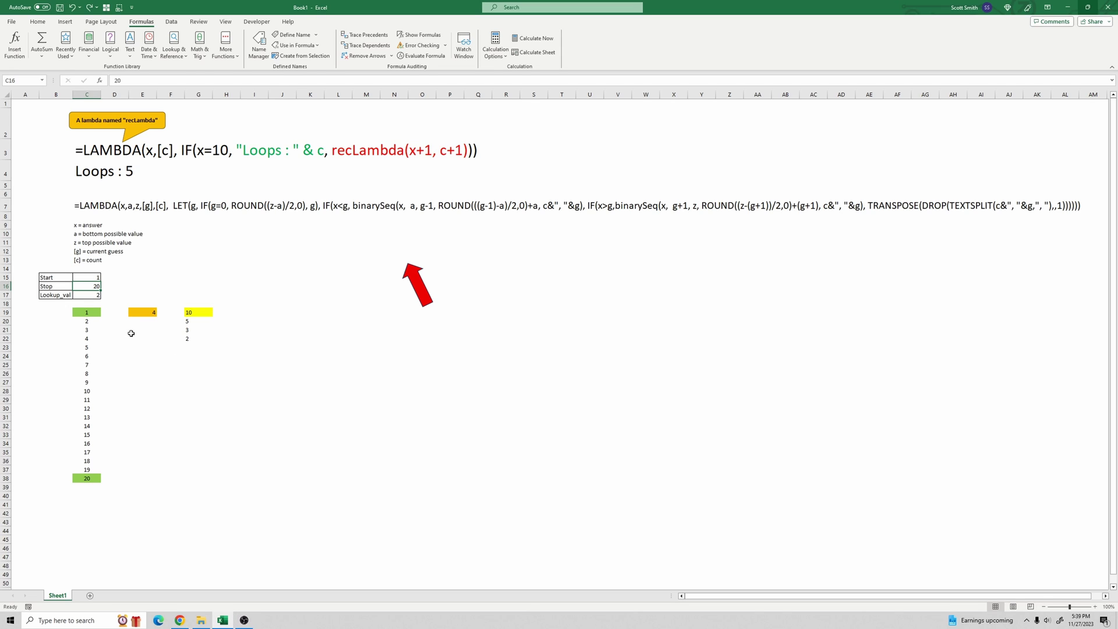
- Enter 10000000 as the Stop value in C16
text(10000000)
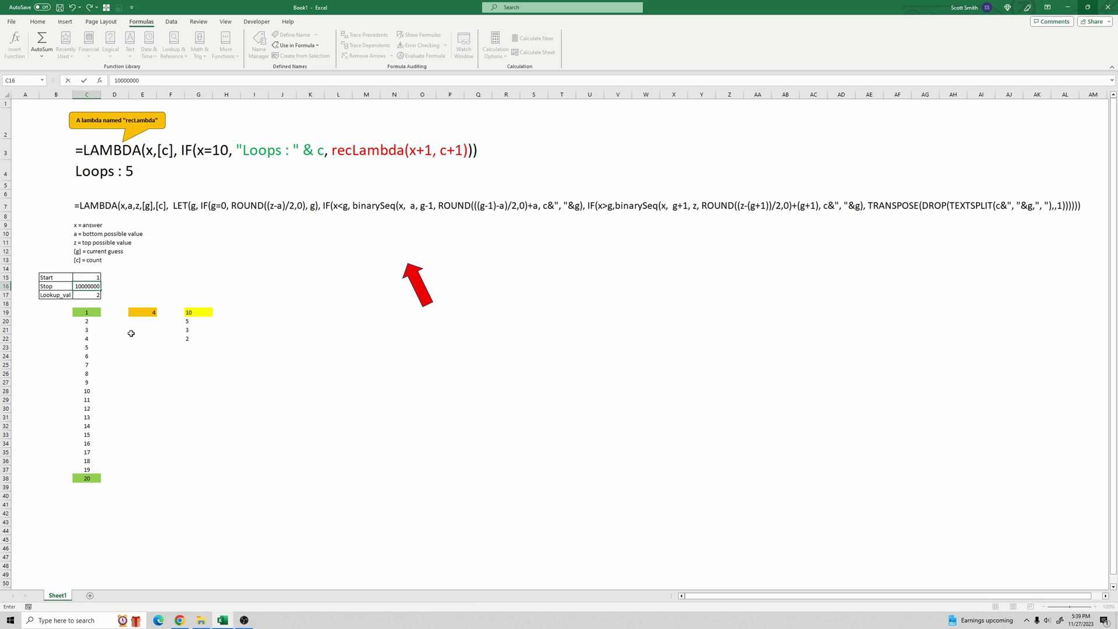
key(Return)
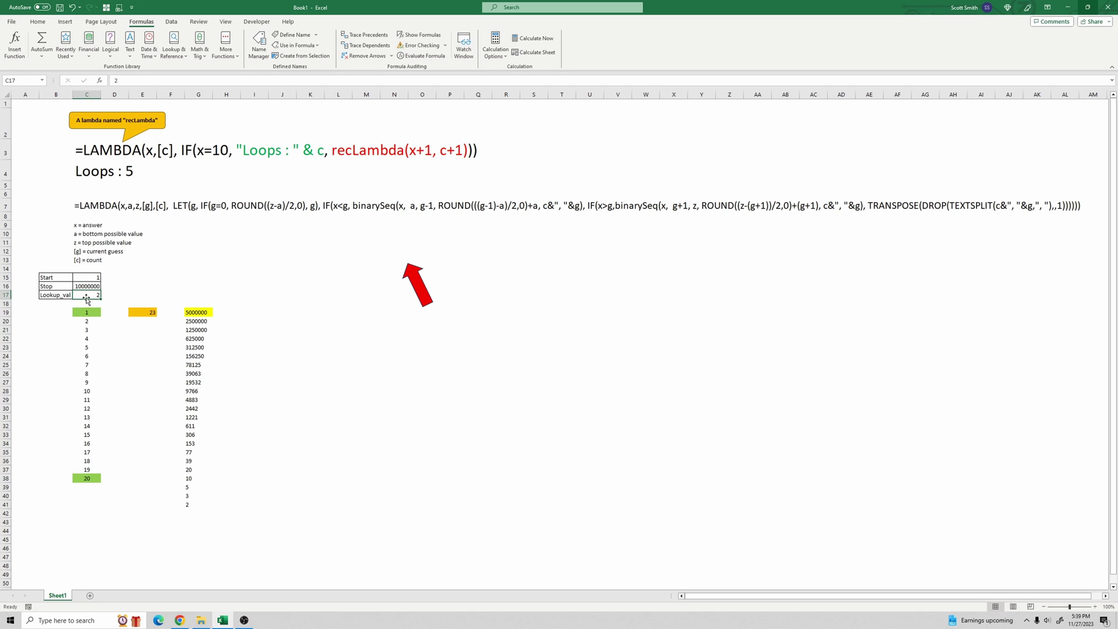